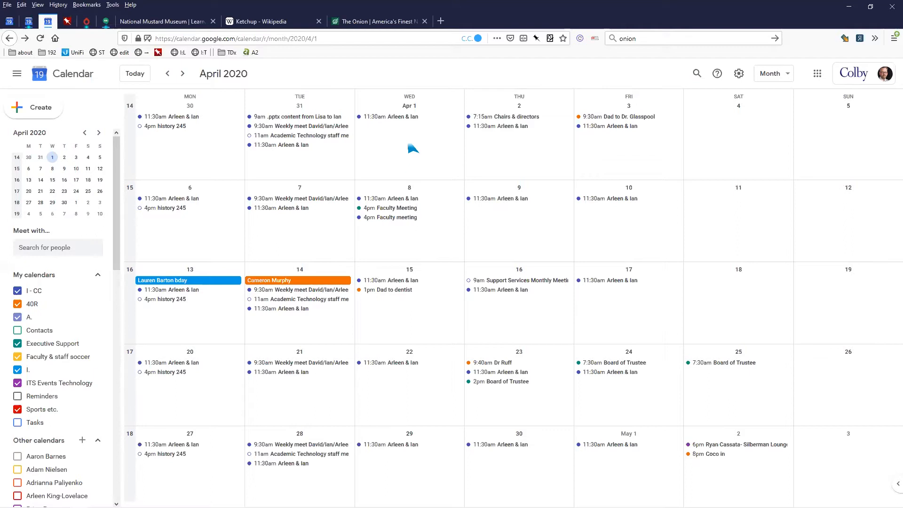
Create a new event on April 1, 2020 titled "Cartooning class".
{"action": "key", "text": "ctrl"}
{"action": "left_click", "coordinate": [410, 153]}
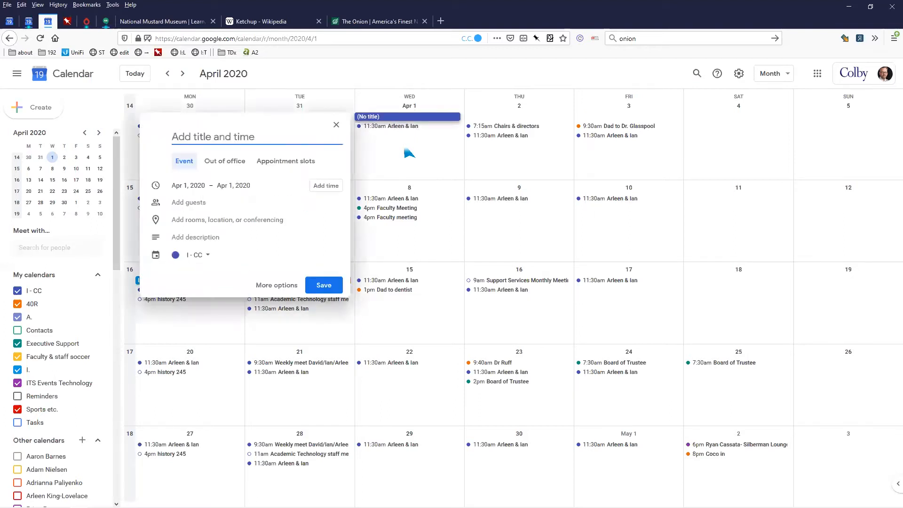
{"action": "type", "text": "Cartooning class"}
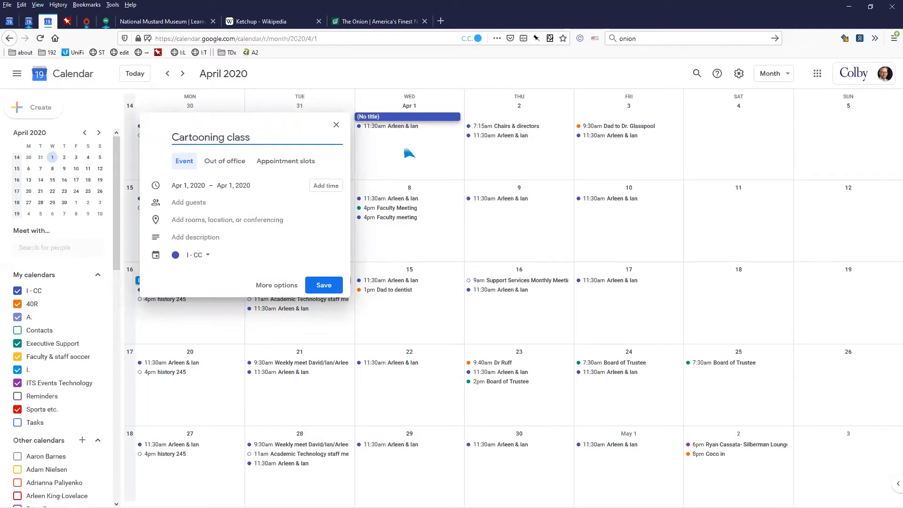
Give the Cartooning class event a time from 4:00pm to 6:00pm.
{"action": "left_click", "coordinate": [322, 190]}
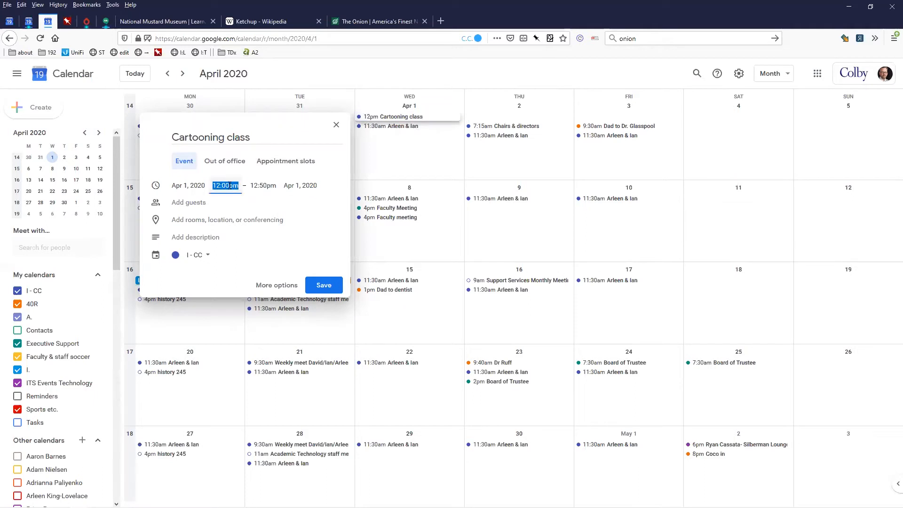
{"action": "type", "text": "4:00"}
{"action": "type", "text": "p"}
{"action": "key", "text": "Tab"}
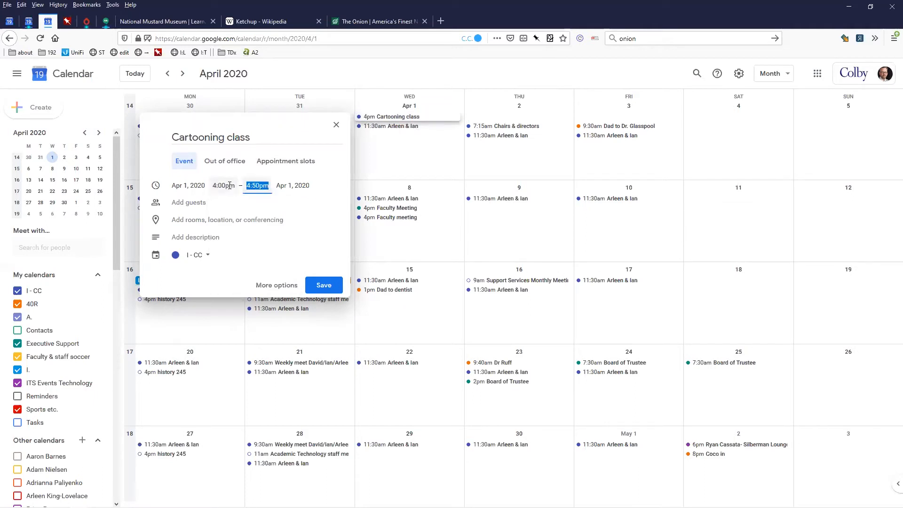
{"action": "type", "text": "6p"}
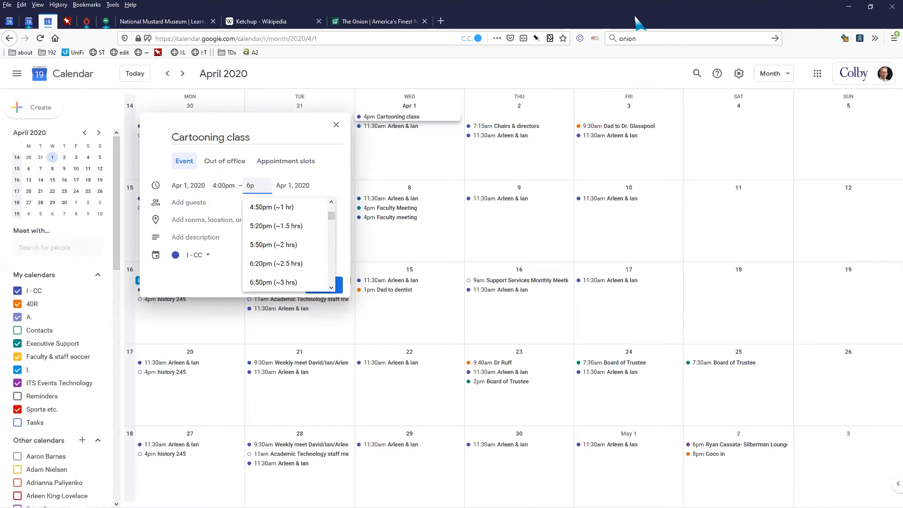
{"action": "key", "text": "Return"}
Invite two colleagues to the Cartooning class by looking up each guest and choosing the matching suggestion.
{"action": "left_click", "coordinate": [209, 203]}
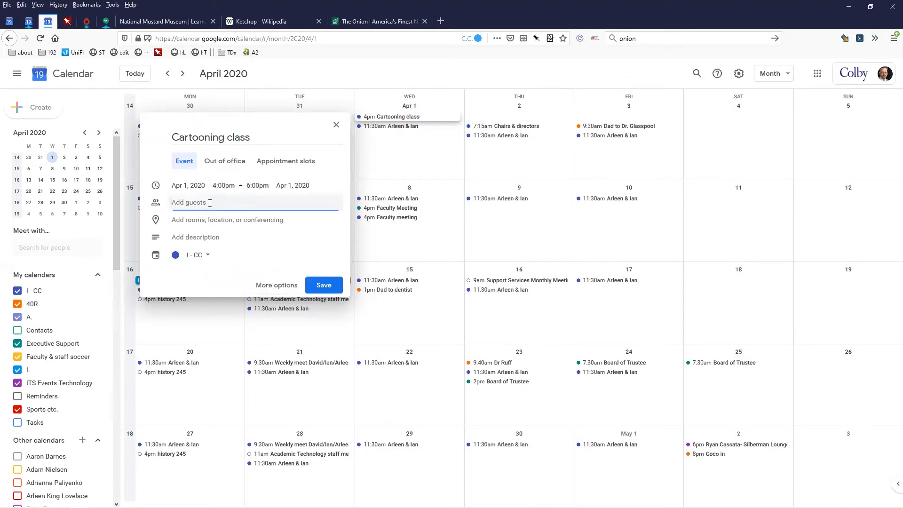
{"action": "type", "text": "amk"}
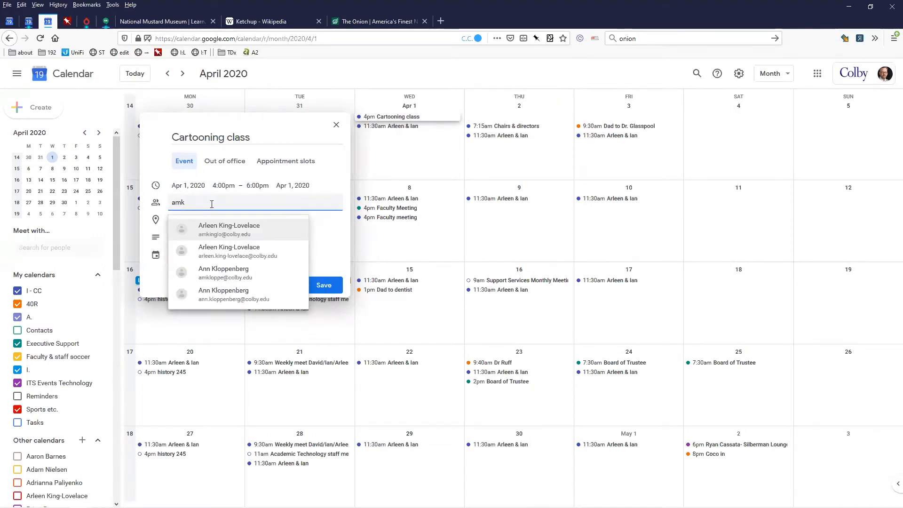
{"action": "key", "text": "Return"}
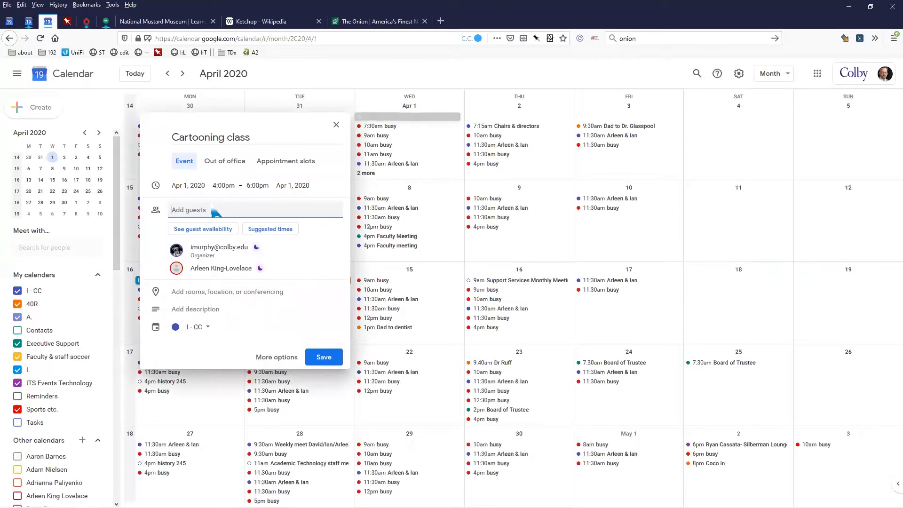
{"action": "type", "text": "david"}
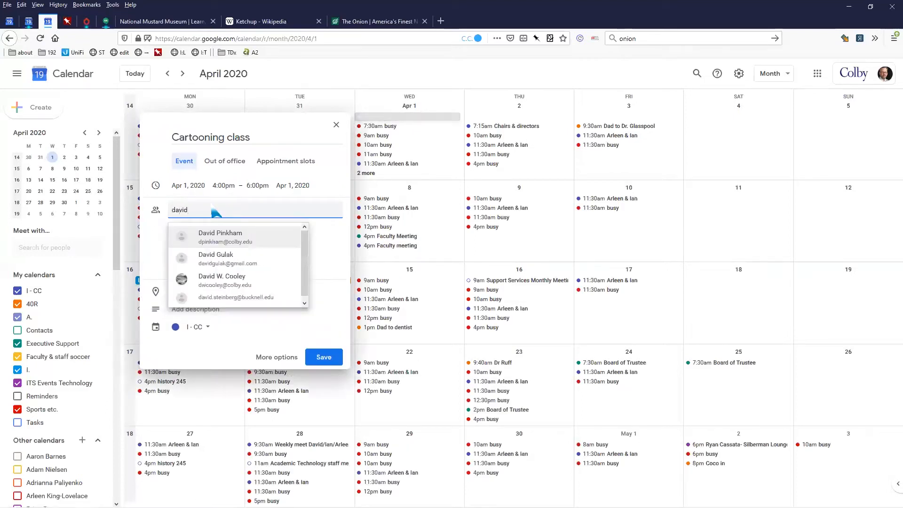
{"action": "left_click", "coordinate": [237, 239]}
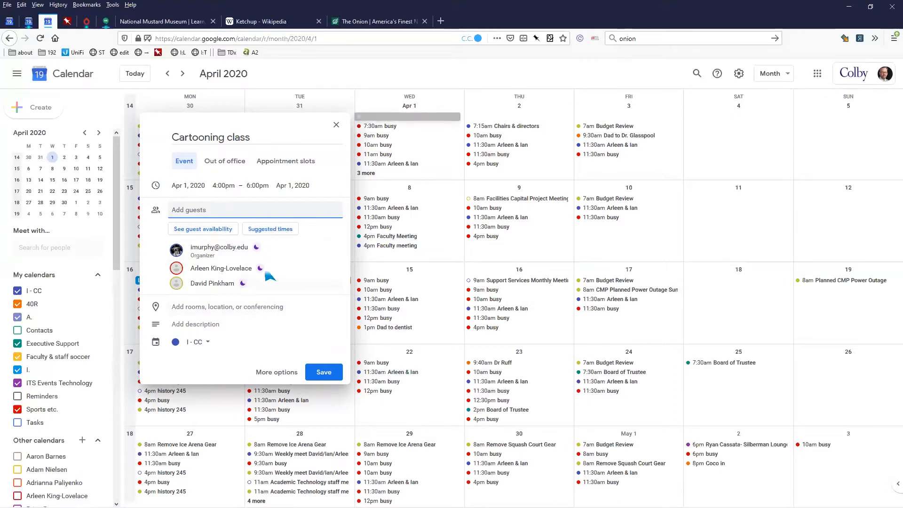
{"action": "key", "text": "shift+Tab"}
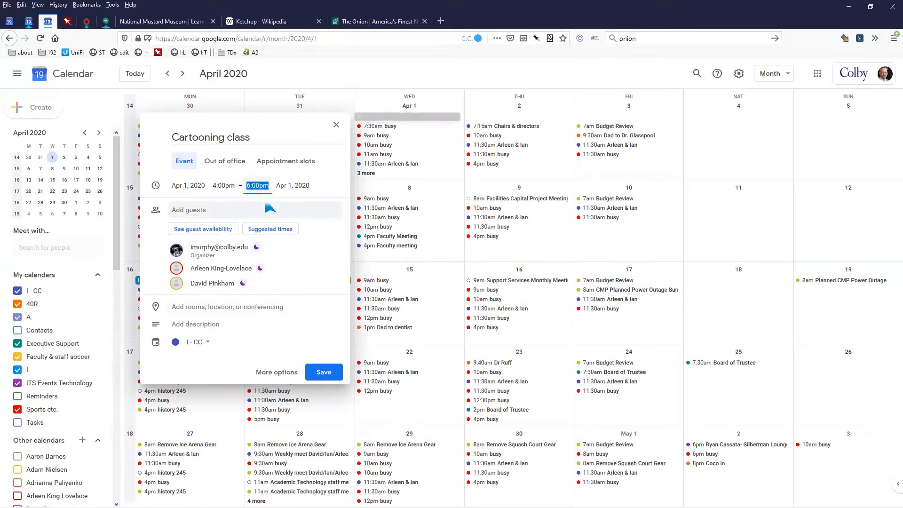
{"action": "left_click", "coordinate": [259, 136]}
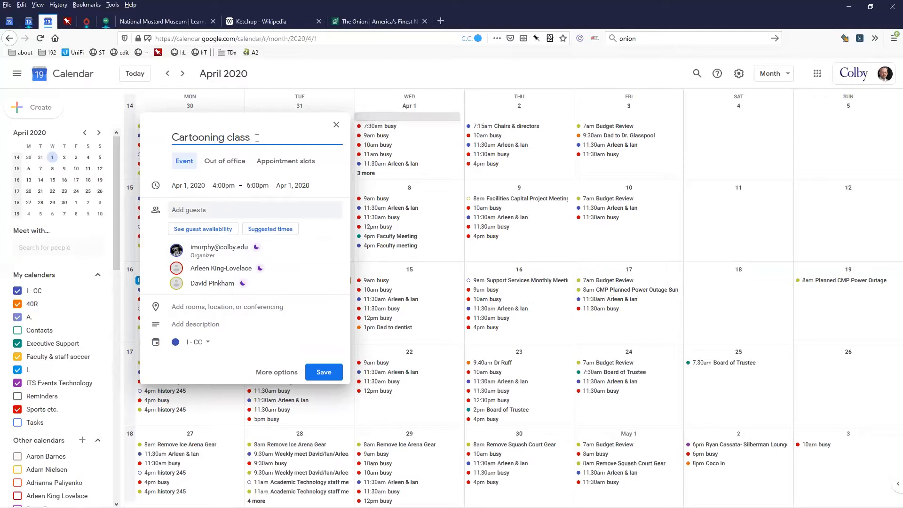
{"action": "key", "text": "Tab"}
{"action": "key", "text": "Tab"}
{"action": "key", "text": "Tab"}
{"action": "key", "text": "Tab"}
{"action": "key", "text": "Tab"}
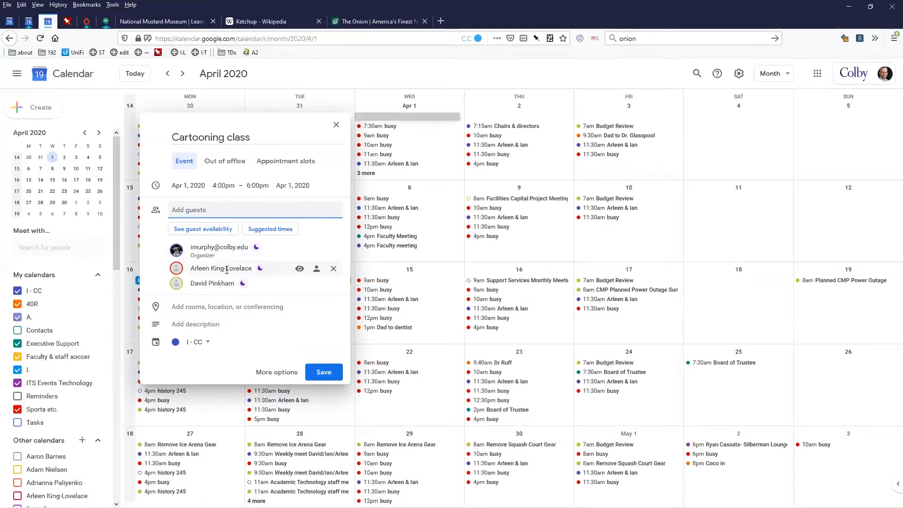
Add Hangouts Meet conferencing to the Cartooning class event.
{"action": "left_click", "coordinate": [209, 308]}
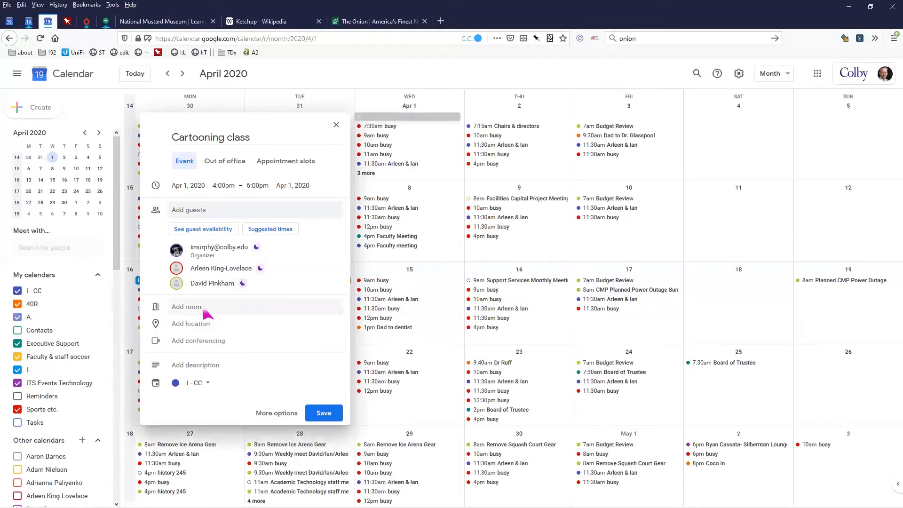
{"action": "left_click", "coordinate": [207, 342]}
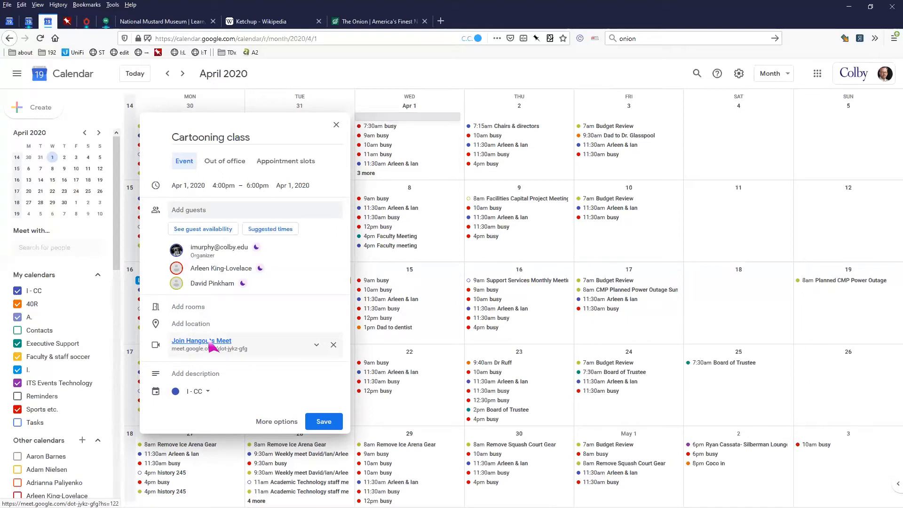
{"action": "left_click", "coordinate": [257, 186]}
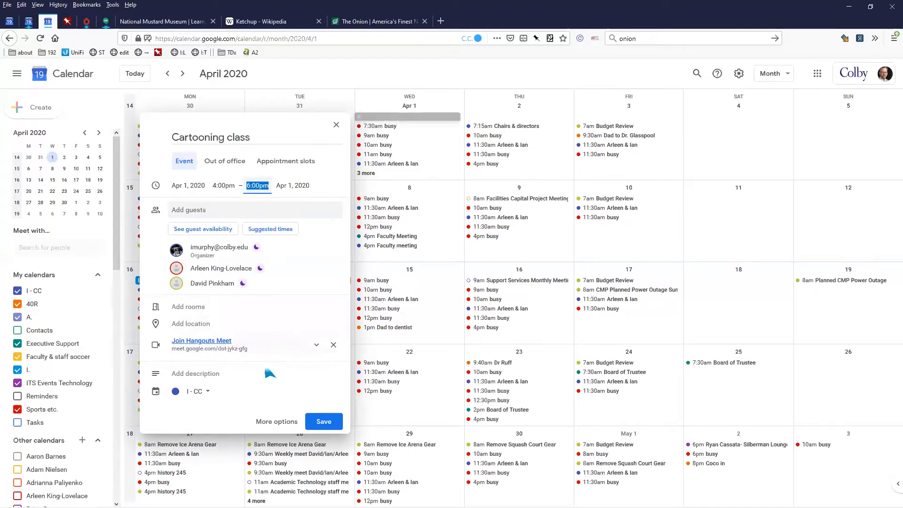
{"action": "left_click", "coordinate": [262, 210]}
{"action": "left_click", "coordinate": [258, 185]}
{"action": "left_click", "coordinate": [224, 186]}
{"action": "left_click", "coordinate": [217, 209]}
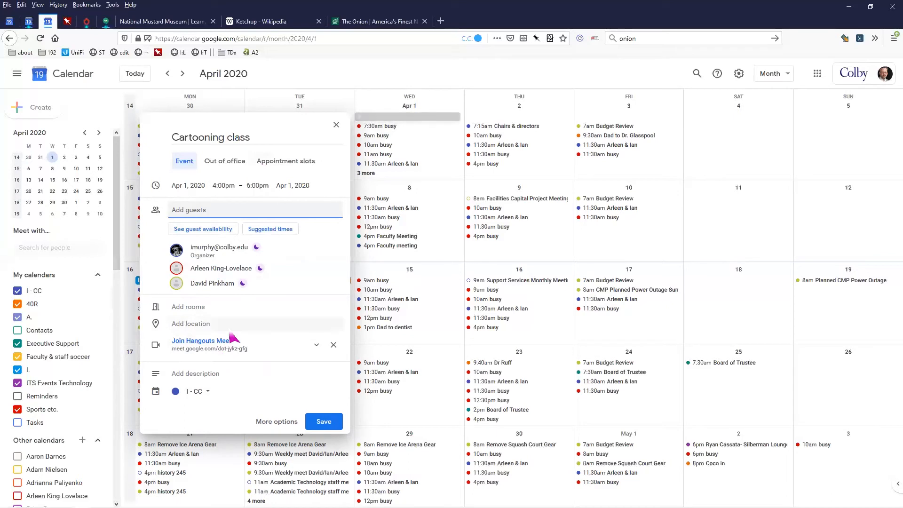
Show the Hangouts Meet conference details and open the full set of options for the event.
{"action": "left_click", "coordinate": [316, 345]}
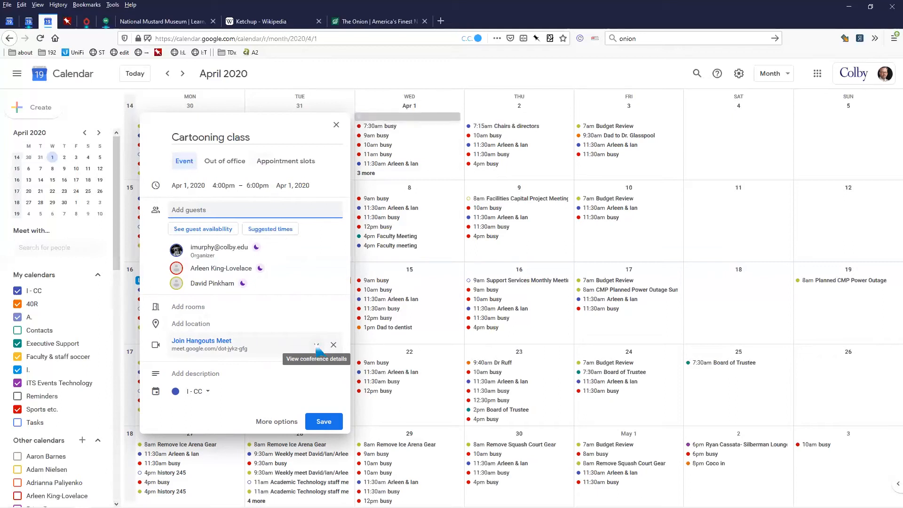
{"action": "left_click", "coordinate": [316, 347]}
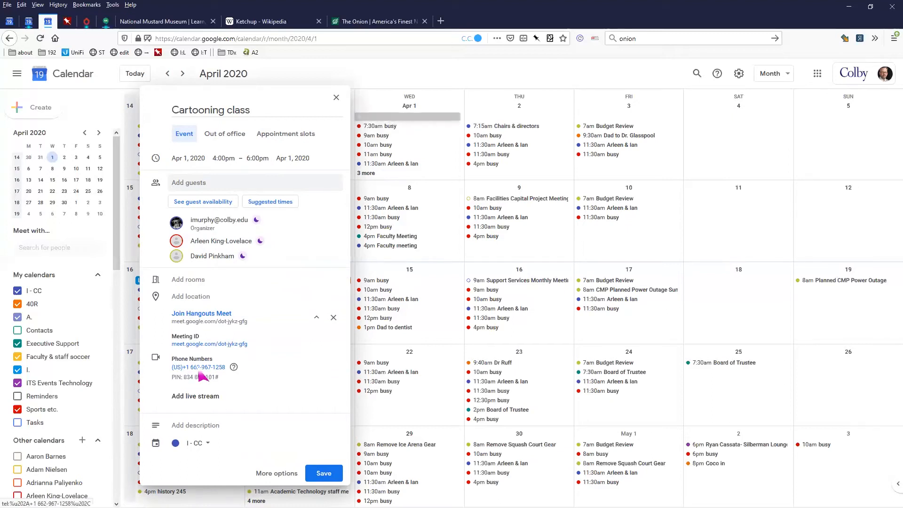
{"action": "left_click", "coordinate": [284, 475]}
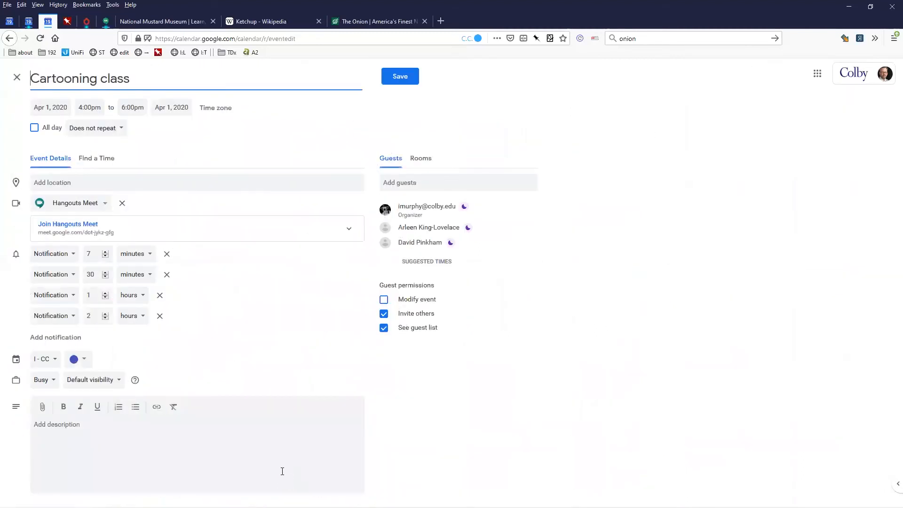
Make the Cartooning class event repeat weekly on Wednesday.
{"action": "left_click", "coordinate": [116, 182]}
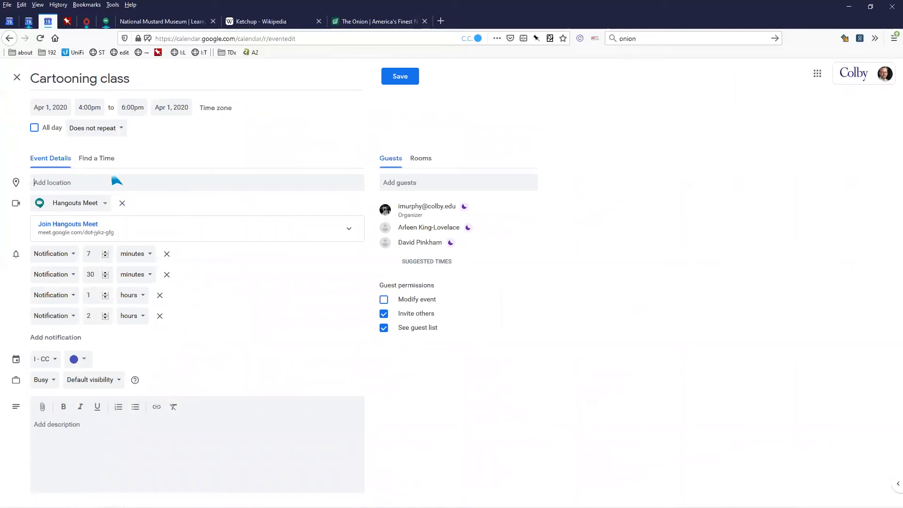
{"action": "left_click", "coordinate": [115, 134]}
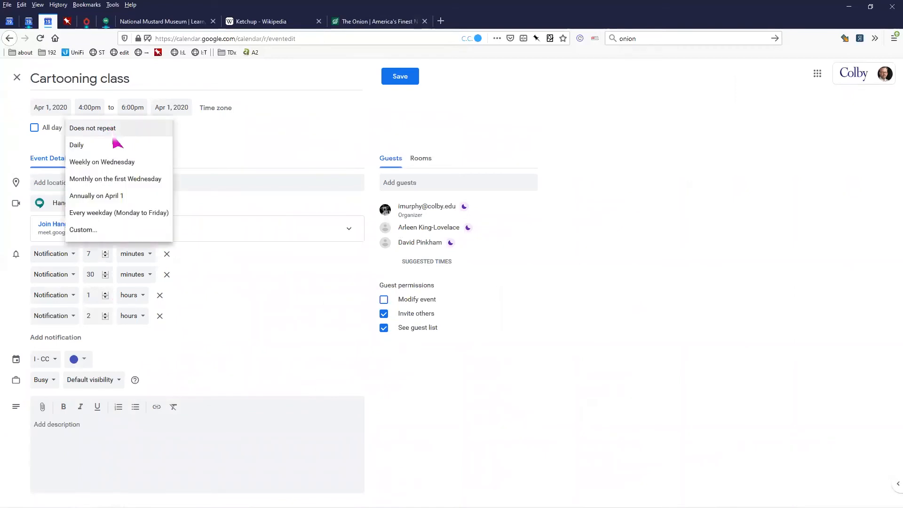
{"action": "left_click", "coordinate": [125, 165]}
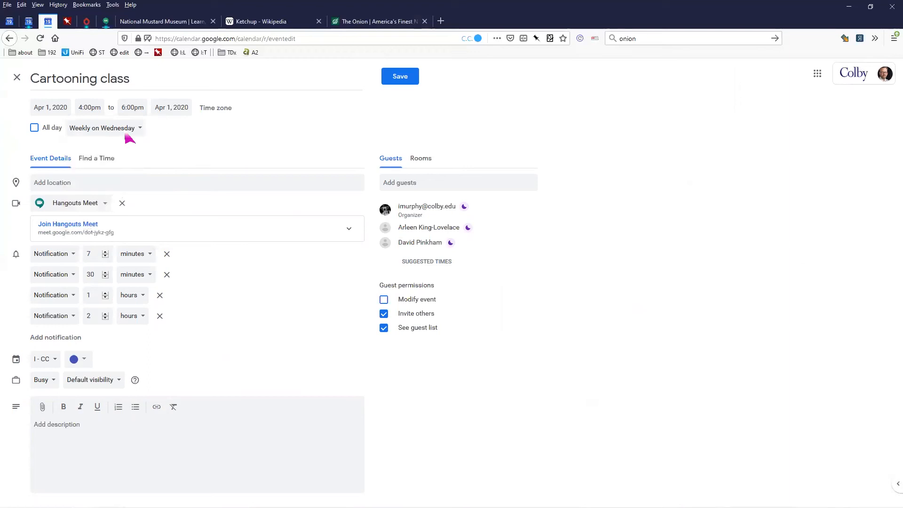
{"action": "left_click", "coordinate": [134, 135]}
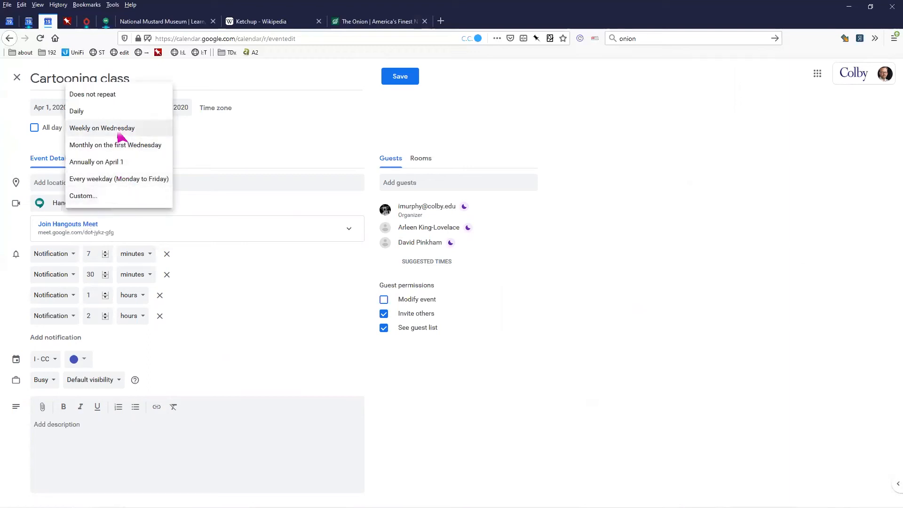
{"action": "left_click", "coordinate": [121, 195]}
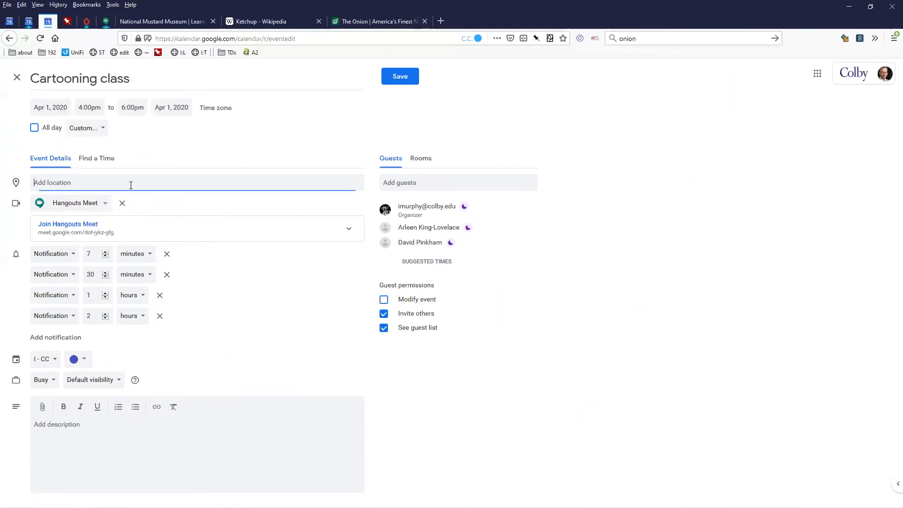
{"action": "left_click", "coordinate": [101, 128]}
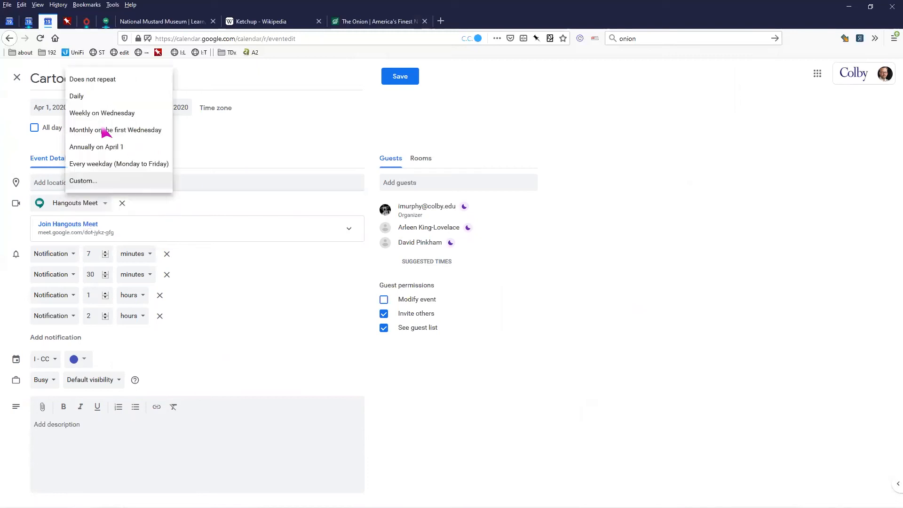
{"action": "left_click", "coordinate": [107, 116]}
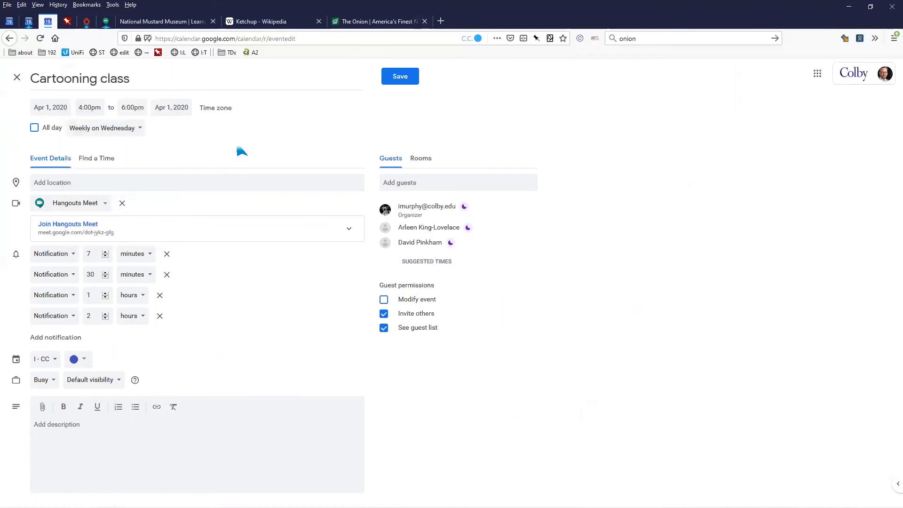
{"action": "left_click", "coordinate": [453, 184]}
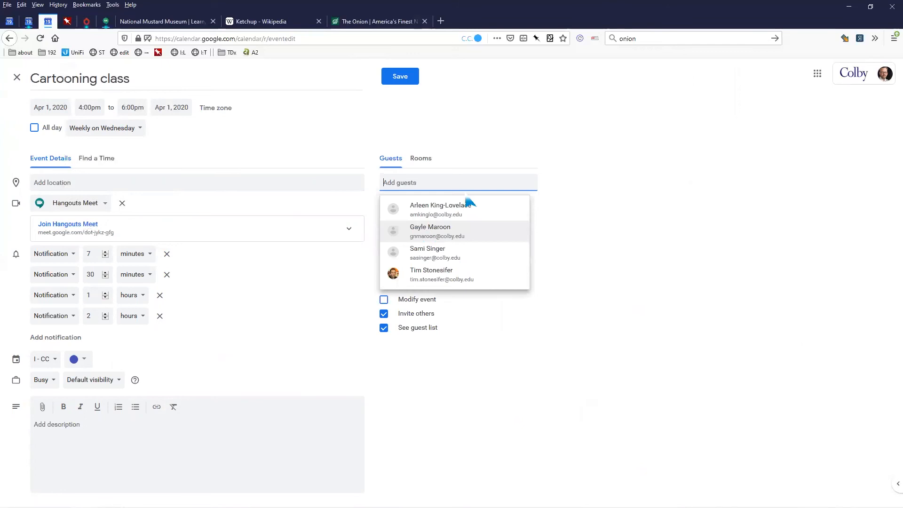
{"action": "left_click", "coordinate": [622, 107]}
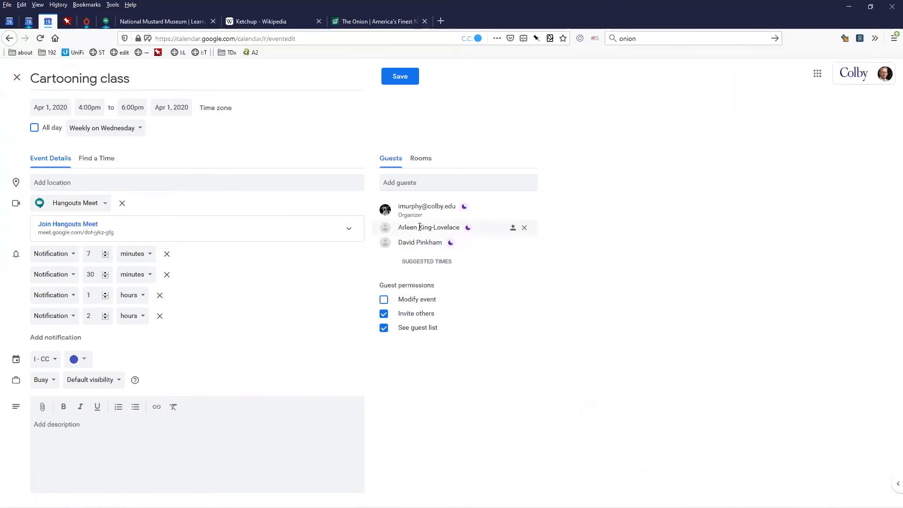
{"action": "mouse_move", "coordinate": [415, 230]}
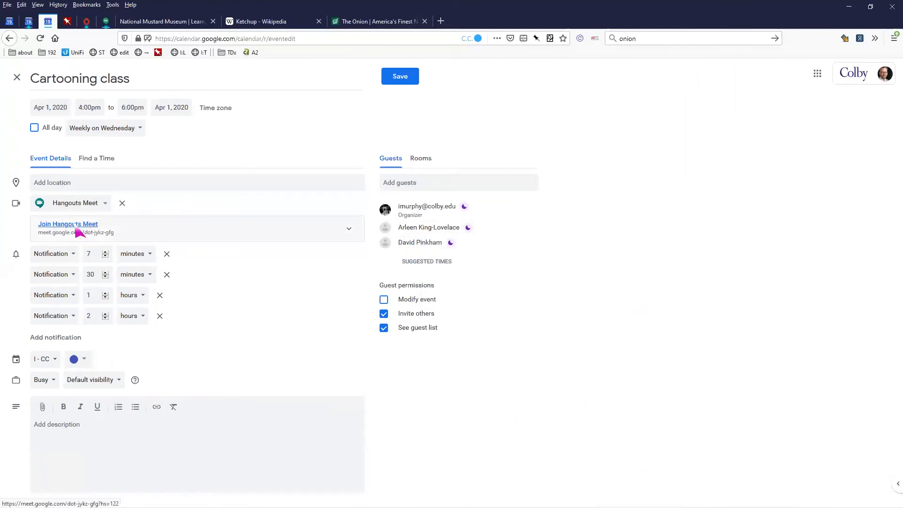
{"action": "left_click", "coordinate": [228, 181]}
{"action": "left_click", "coordinate": [347, 83]}
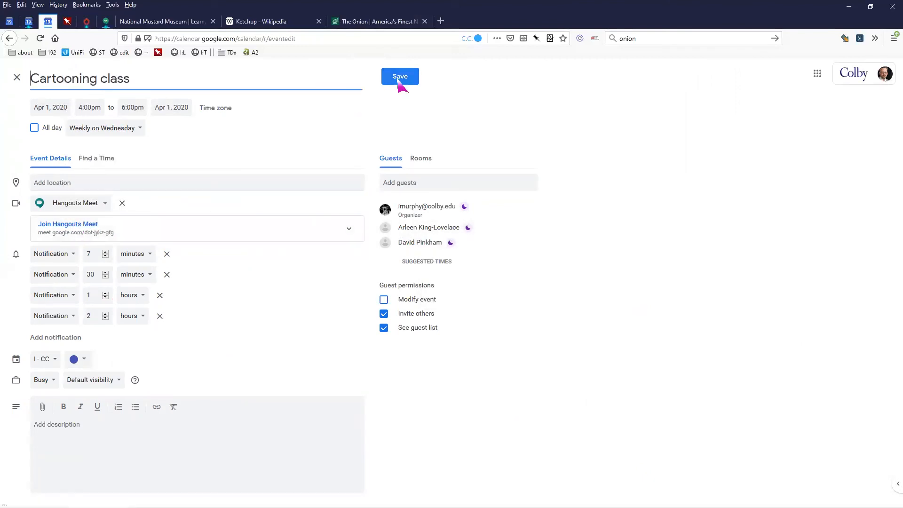
{"action": "left_click", "coordinate": [202, 183]}
{"action": "left_click", "coordinate": [88, 255]}
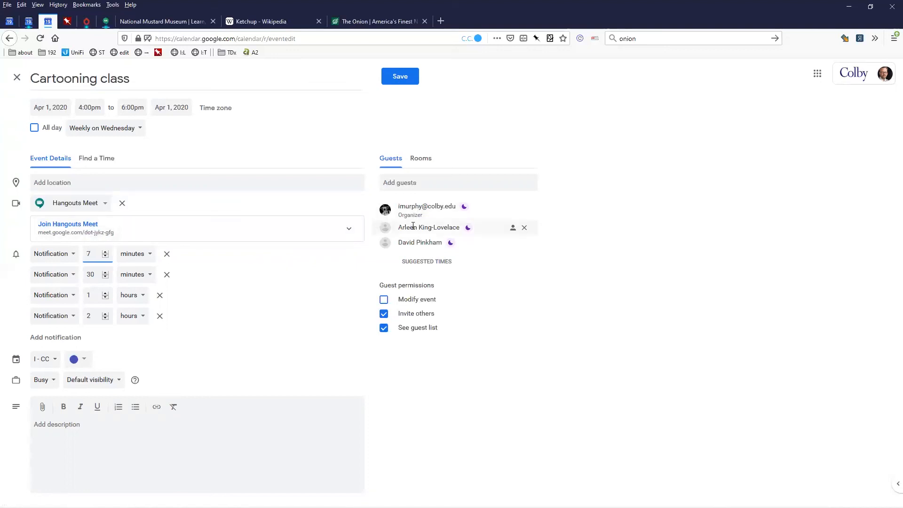
{"action": "mouse_move", "coordinate": [414, 227]}
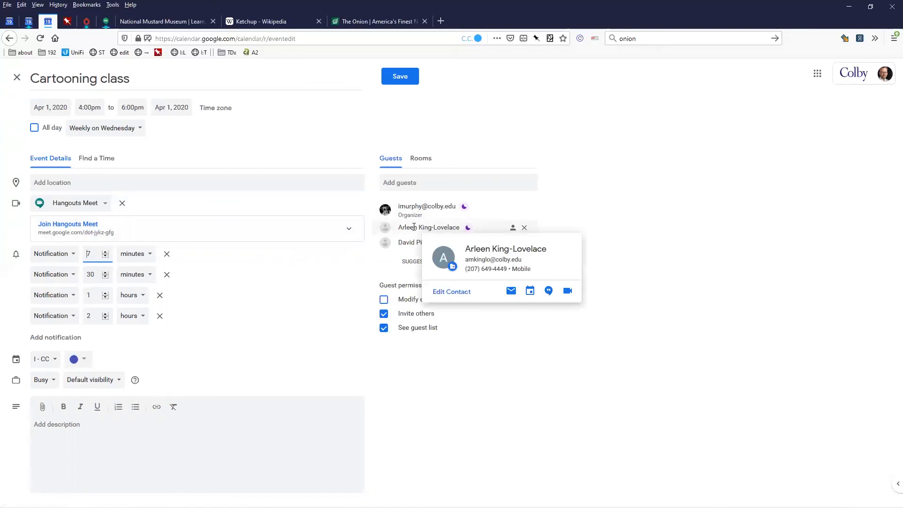
{"action": "left_click", "coordinate": [182, 148]}
{"action": "left_click", "coordinate": [367, 102]}
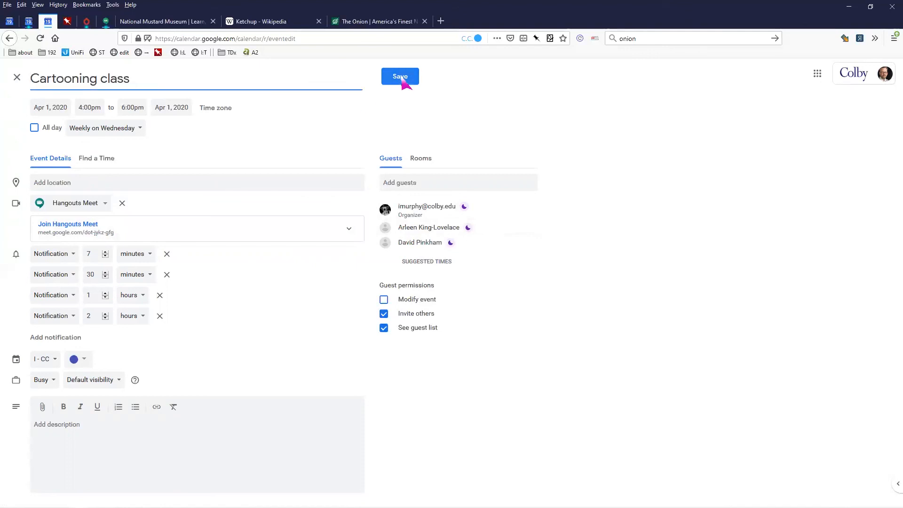
Save the weekly Cartooning class event and check the details of its April 22 occurrence.
{"action": "left_click", "coordinate": [402, 80]}
{"action": "left_click", "coordinate": [511, 305]}
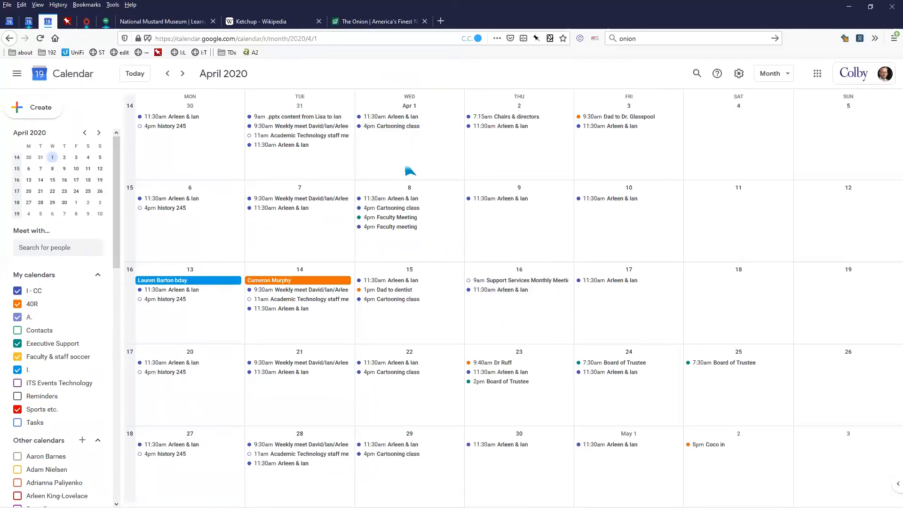
{"action": "left_click", "coordinate": [392, 373]}
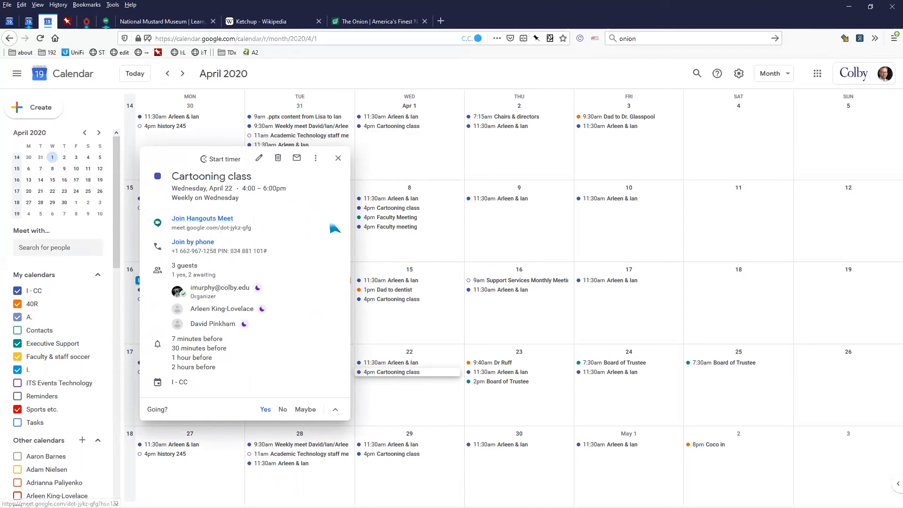
{"action": "left_click", "coordinate": [338, 158]}
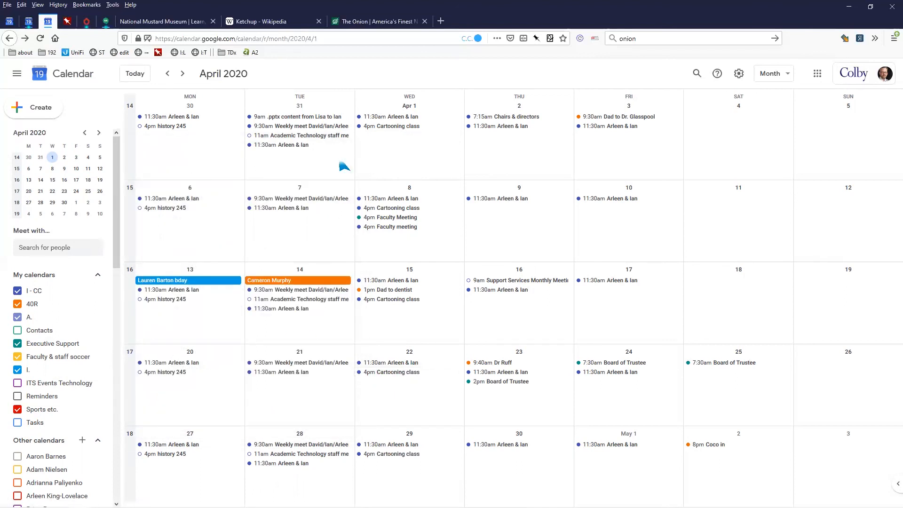